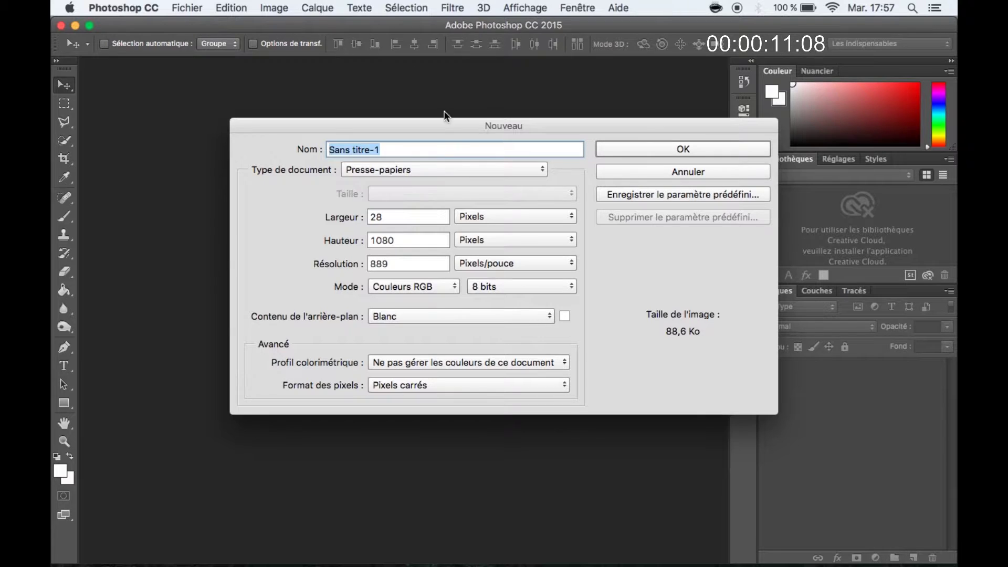
Create a new 1920 × 1080 pixel document named Overlay from the Overlay document type
click(441, 169)
click(432, 207)
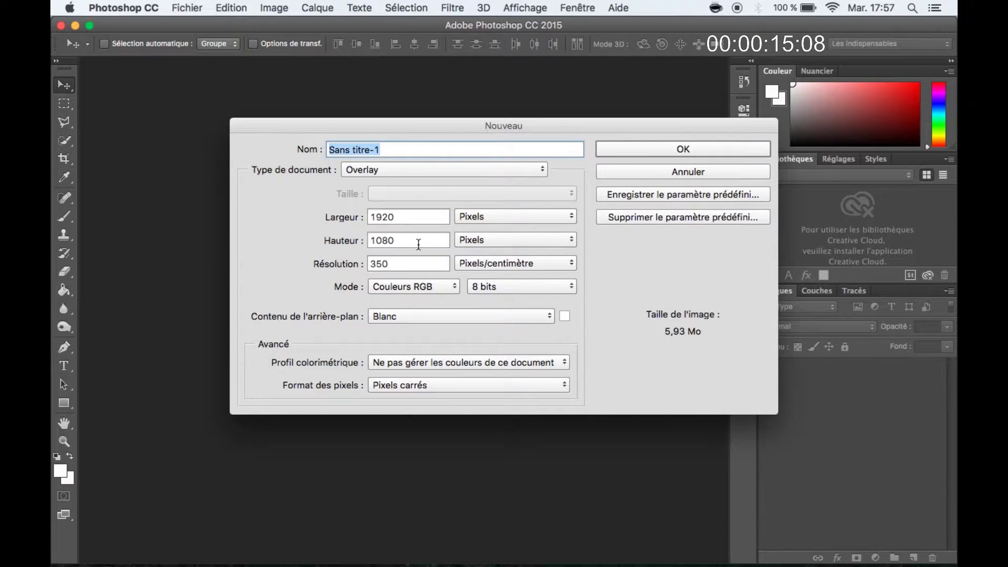
text(O)
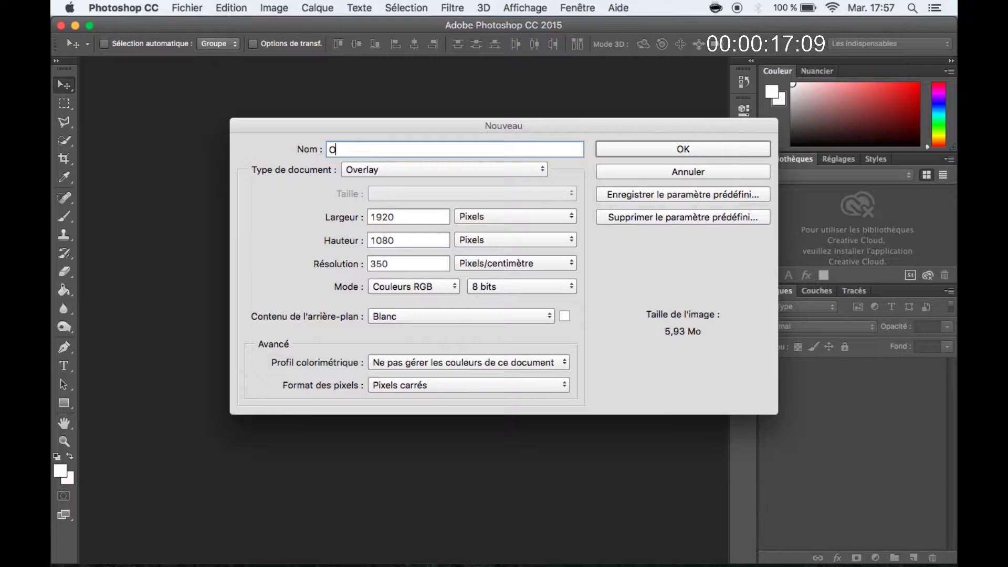
text(verlay)
click(707, 154)
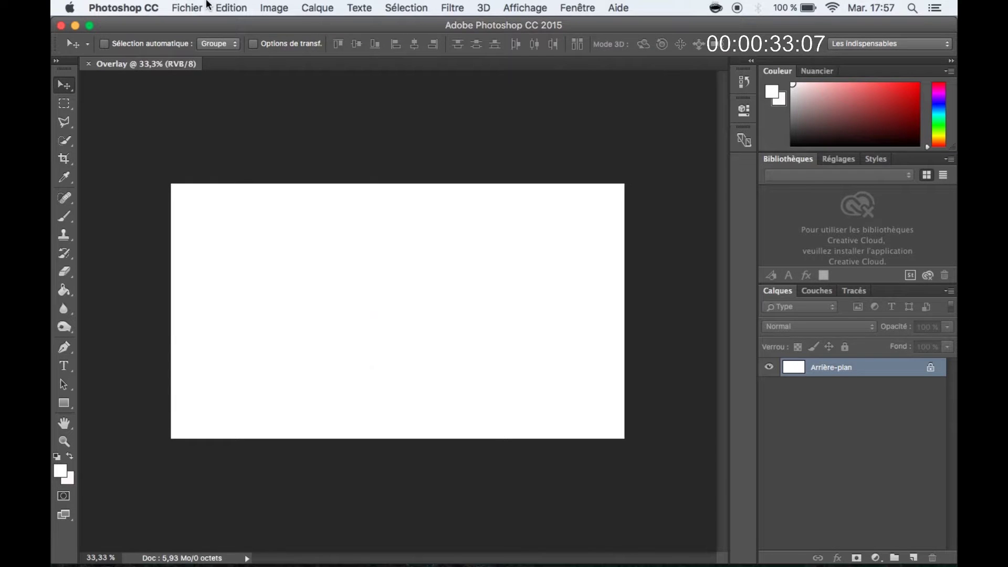
Embed fond bleu.jpg as the background image, filling the whole canvas
click(192, 7)
click(216, 252)
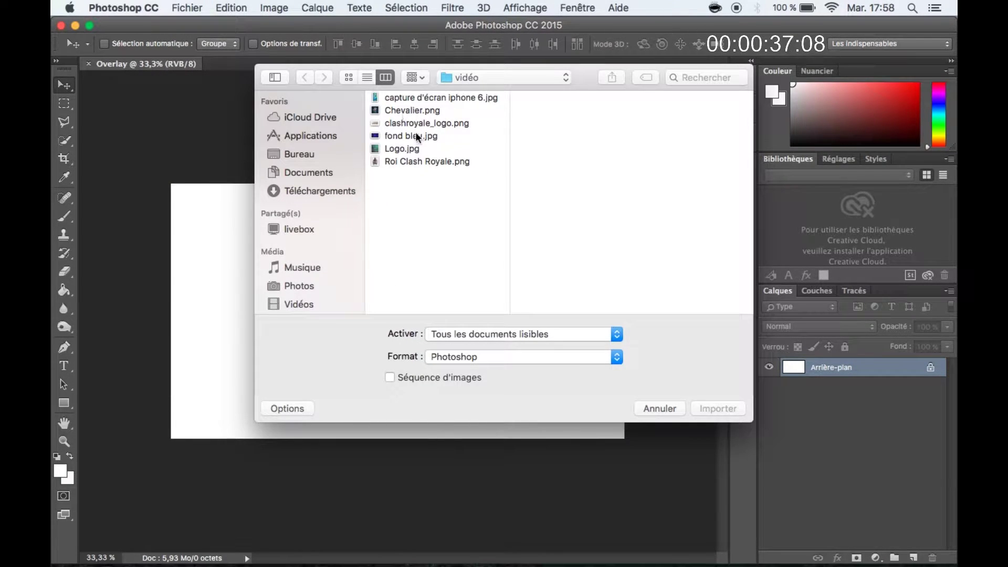
click(417, 137)
click(712, 409)
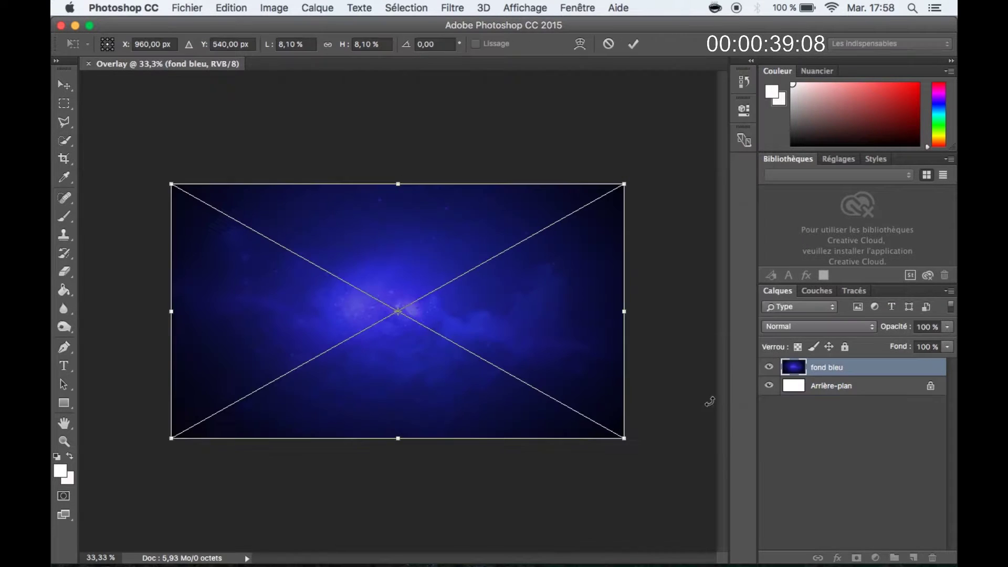
key(Return)
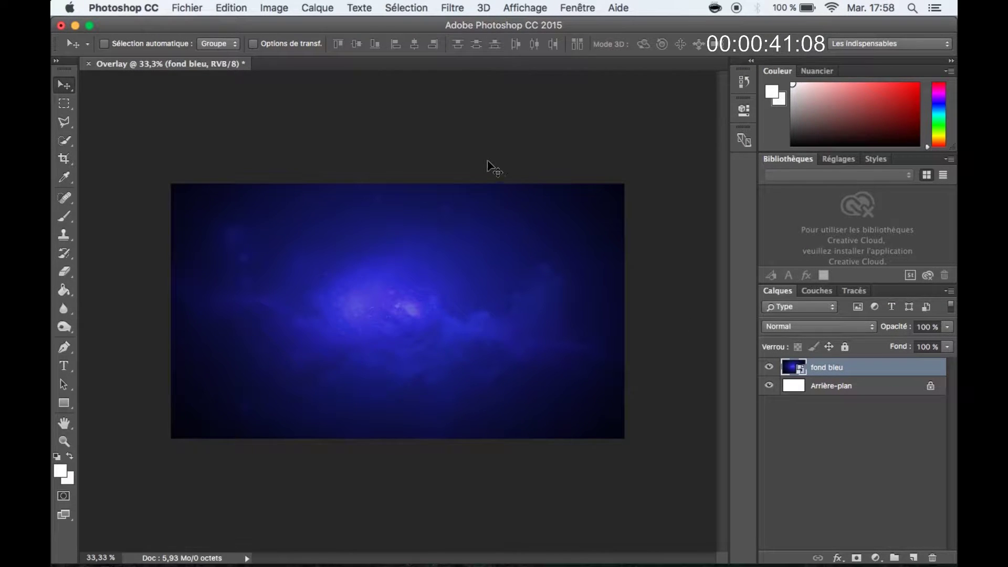
Embed capture d'écran iphone 6.jpg at full canvas height in the centre of the canvas
click(206, 6)
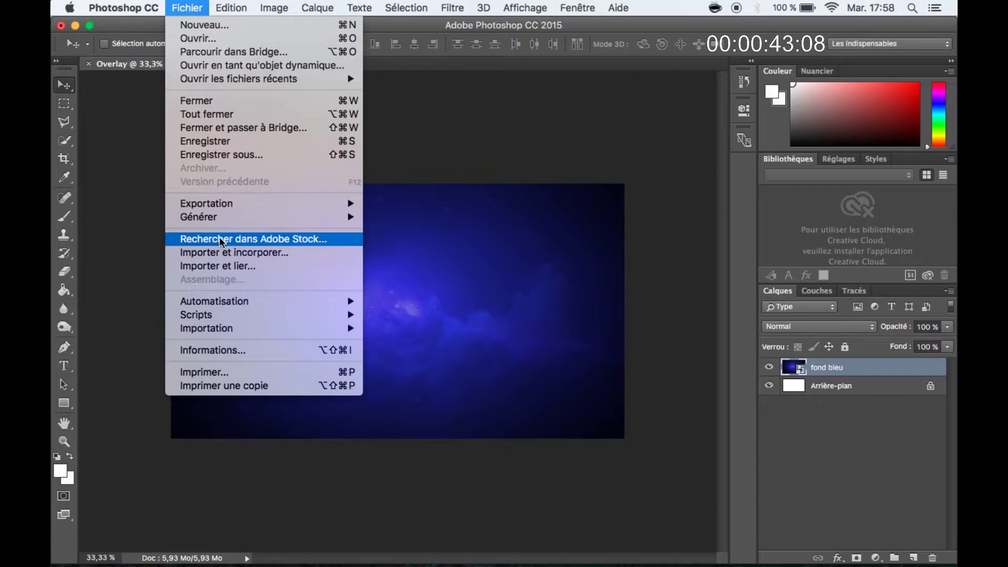
click(221, 253)
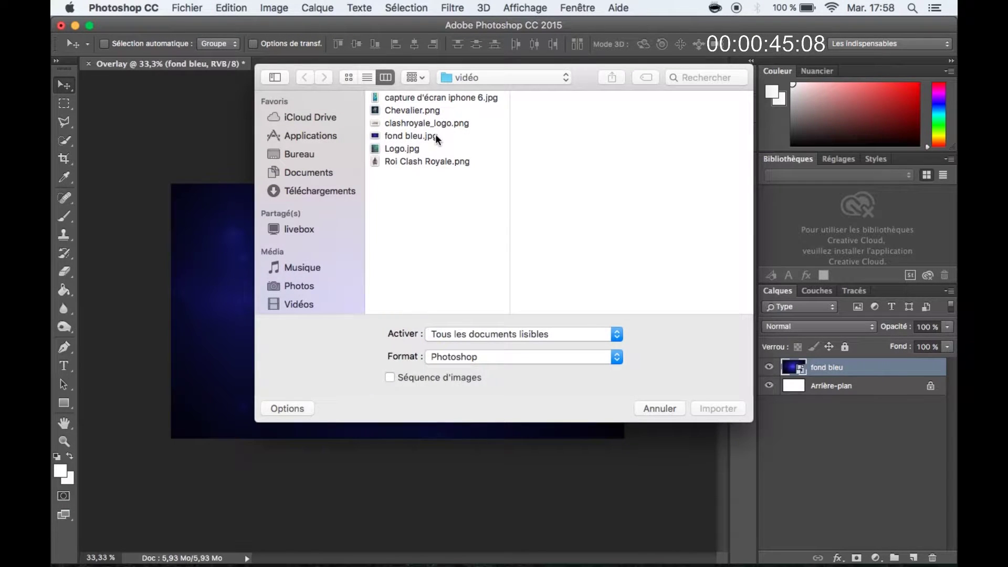
click(435, 100)
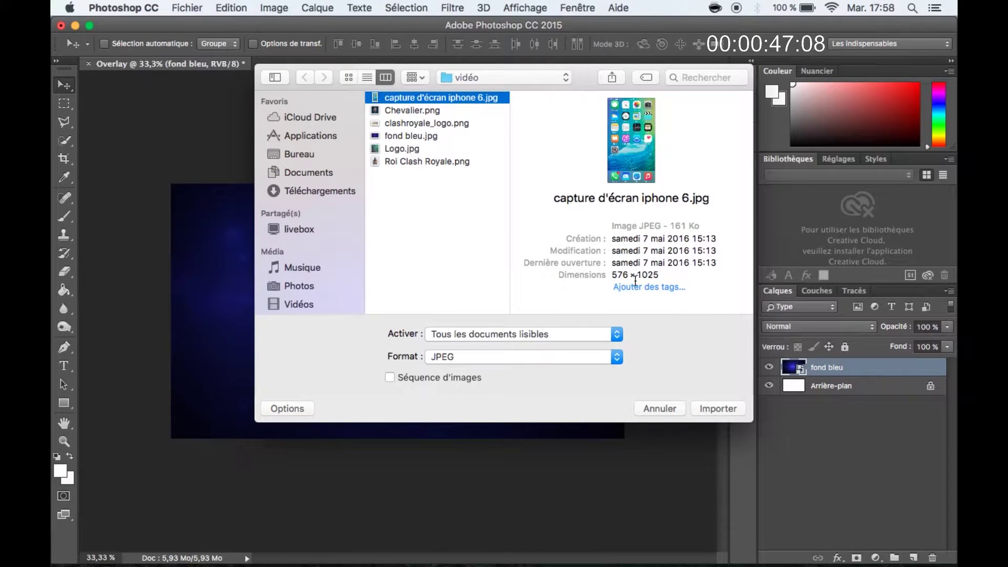
click(724, 408)
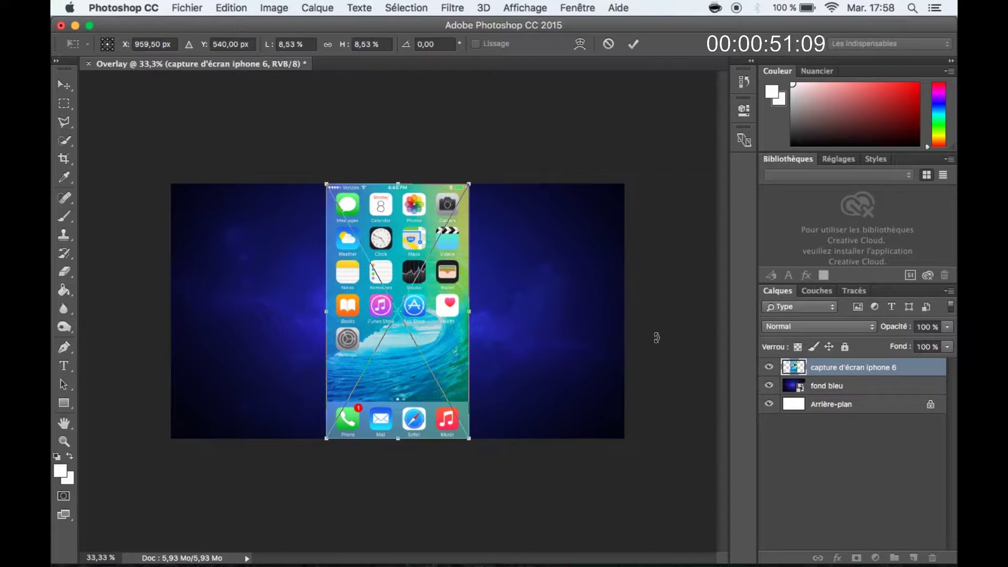
key(Return)
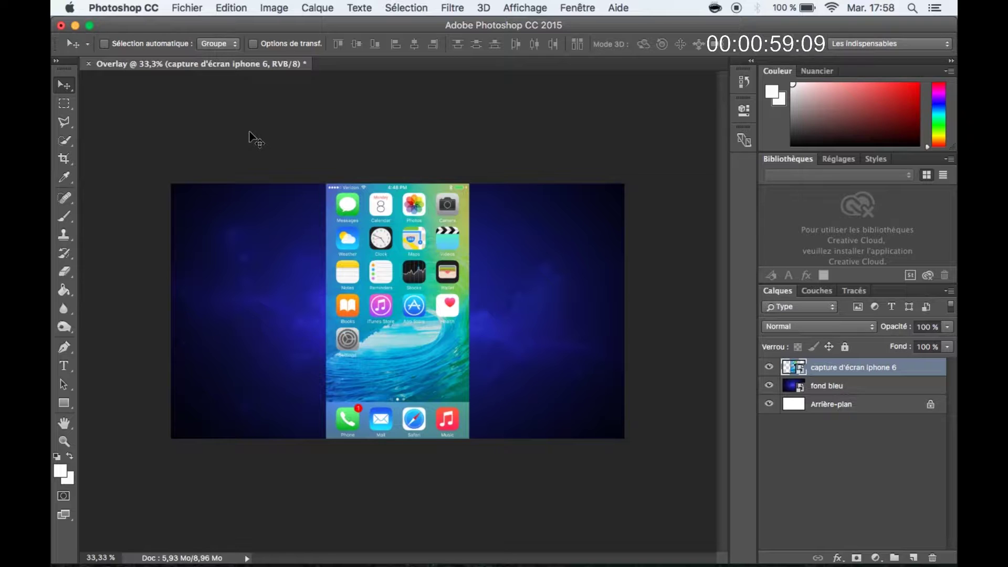
Embed clashroyale_logo.png, scale it down and place it in the canvas's upper-right area beside the phone screenshot
click(187, 7)
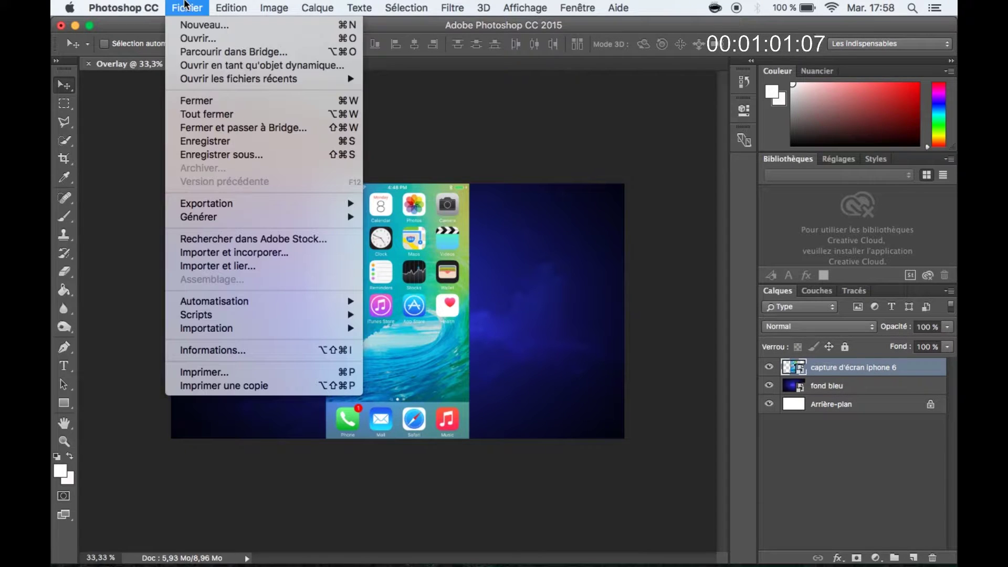
click(219, 253)
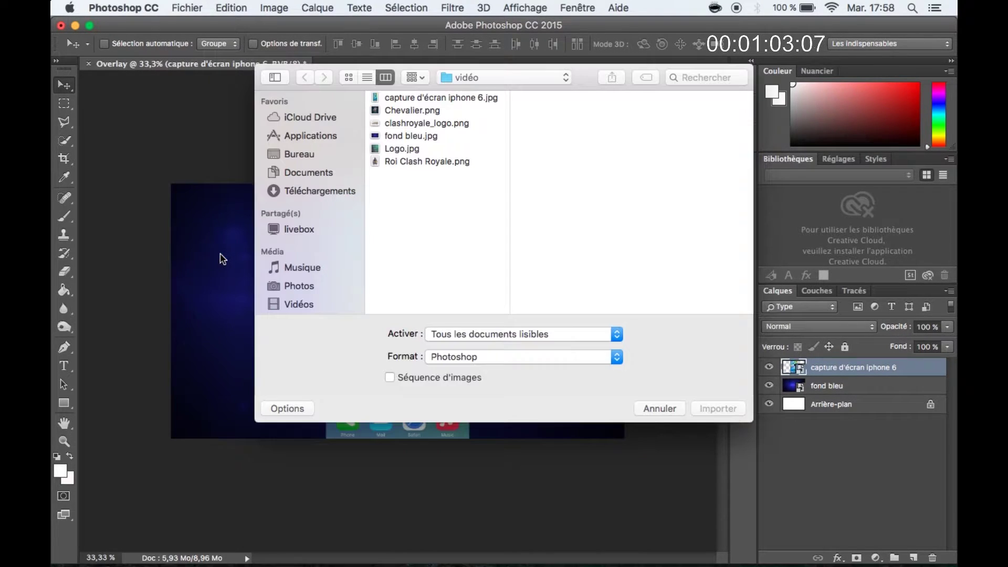
click(414, 124)
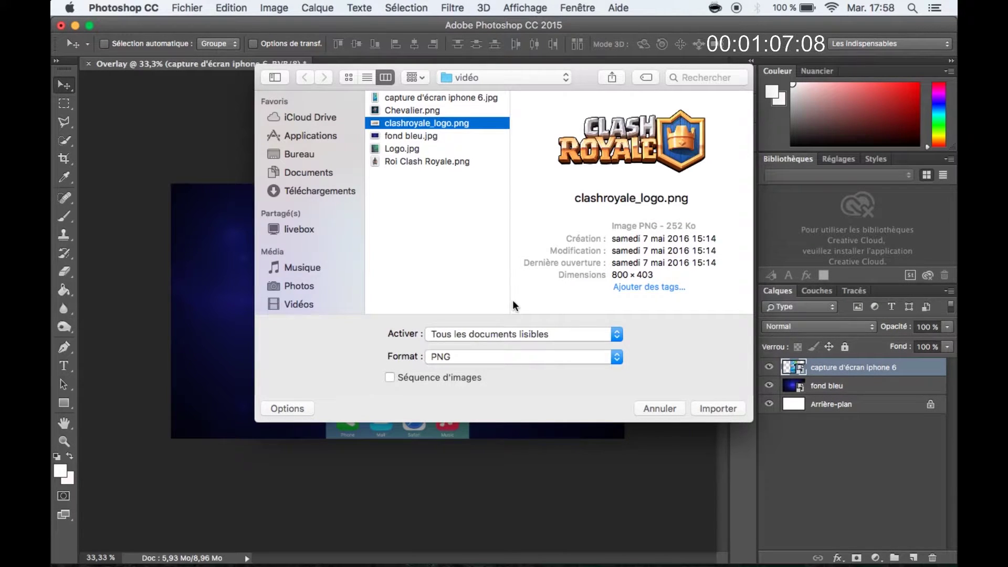
key(Return)
drag(171, 197, 466, 346)
drag(529, 350, 527, 239)
key(Return)
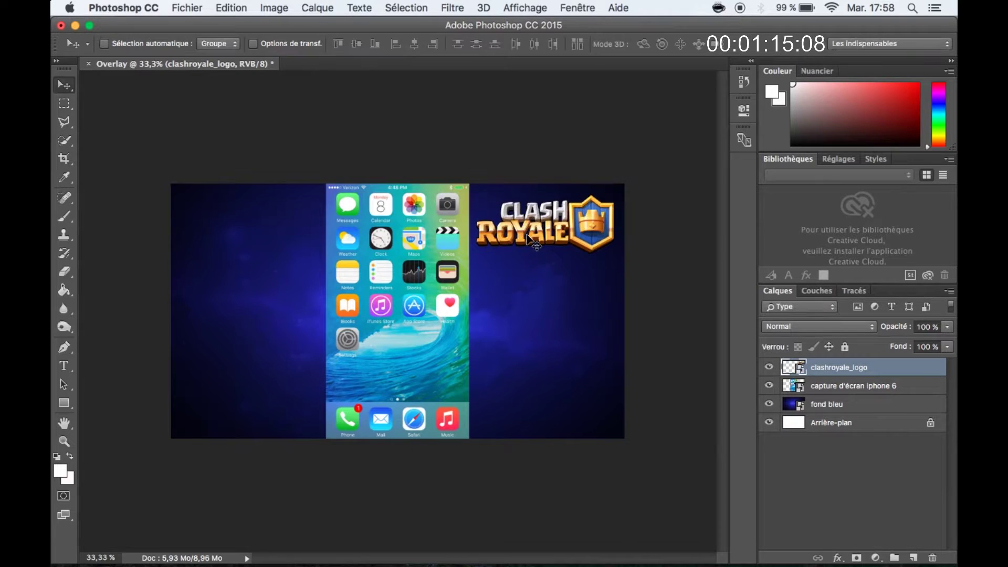
Embed Roi Clash Royale.png, scale it down and place the king in the canvas's lower-left area beside the phone screenshot
click(186, 6)
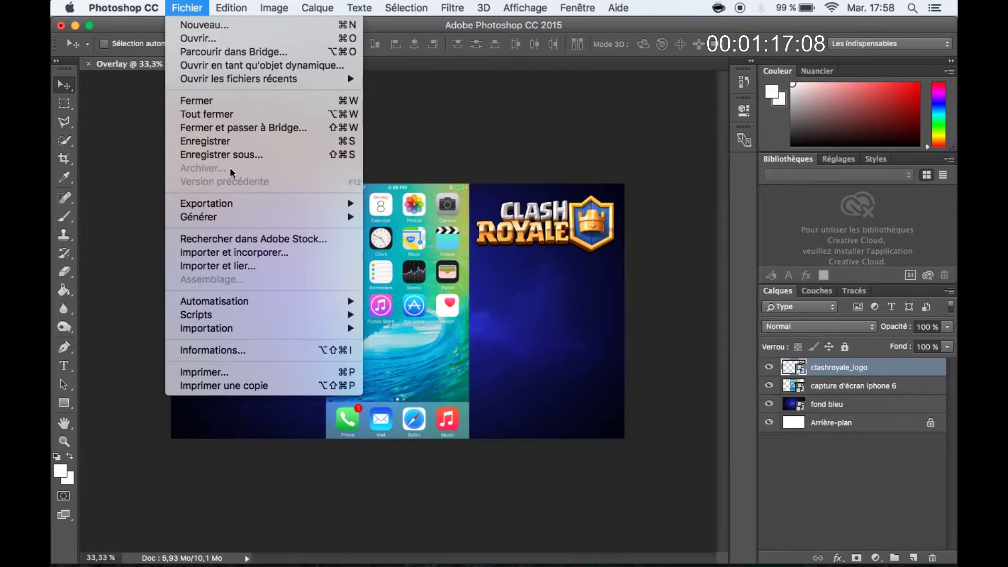
click(232, 252)
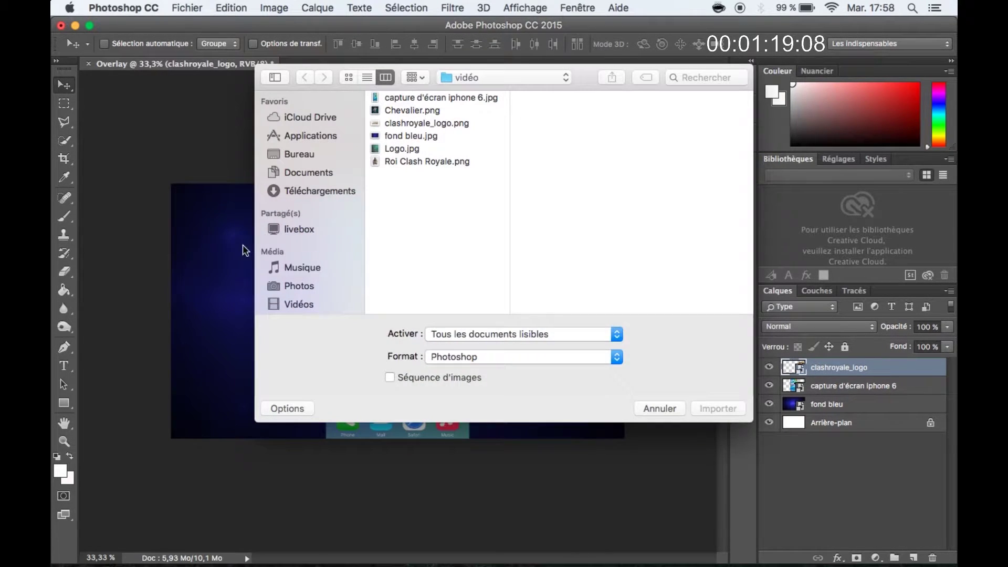
click(429, 160)
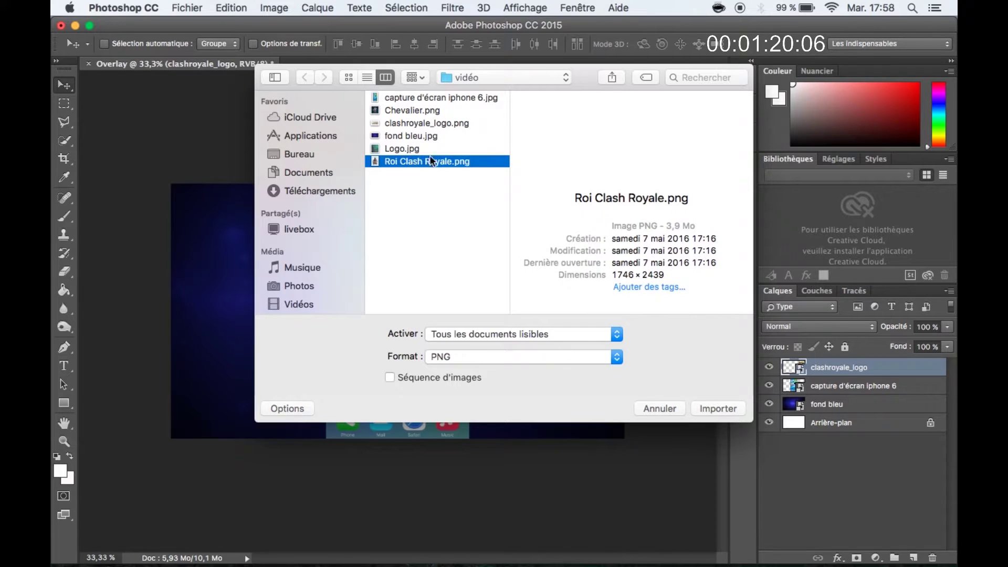
click(714, 407)
drag(308, 192, 390, 280)
drag(447, 333, 261, 333)
key(Return)
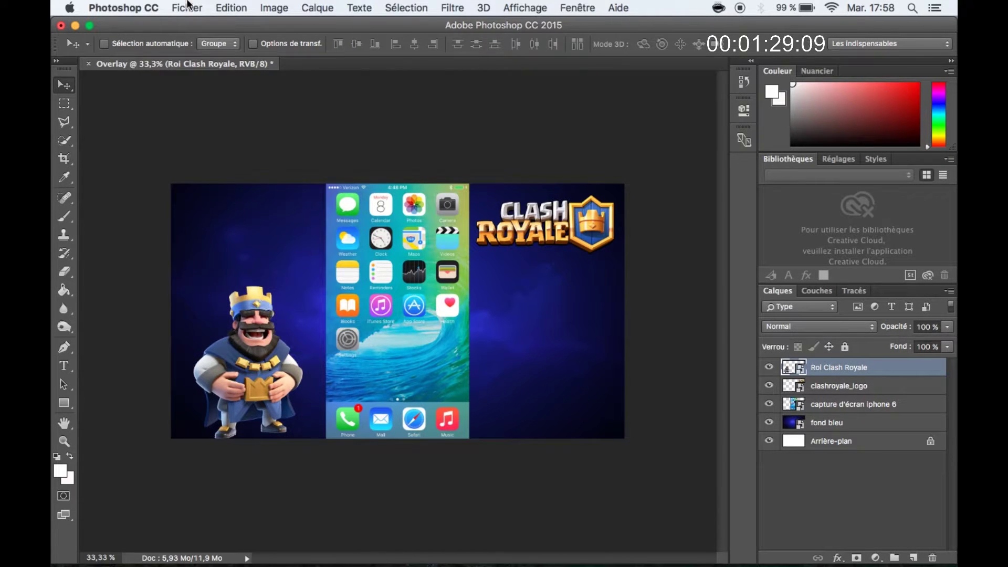
Embed Chevalier.png, scale it to 10% and place the knight beneath the Clash Royale logo
click(187, 7)
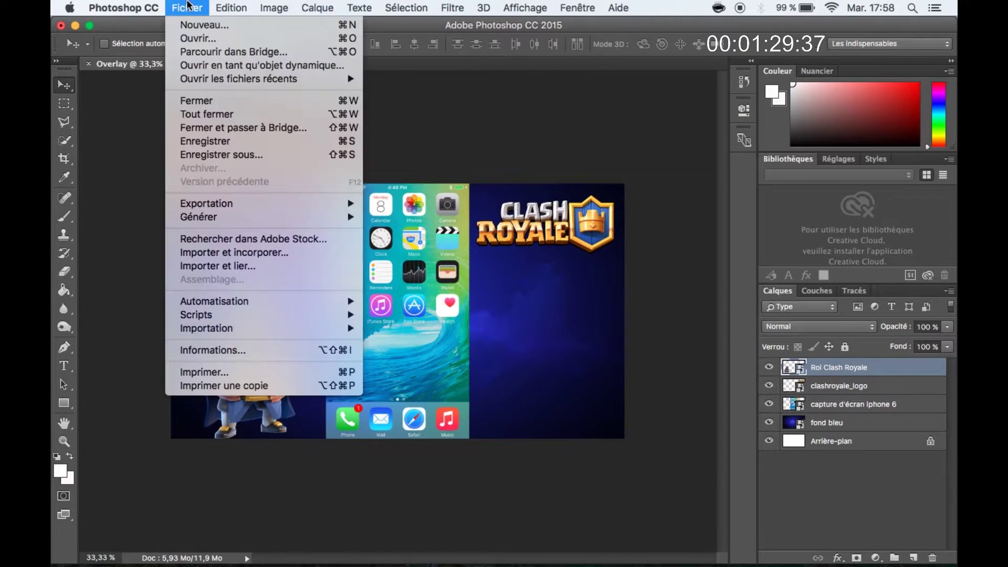
click(237, 254)
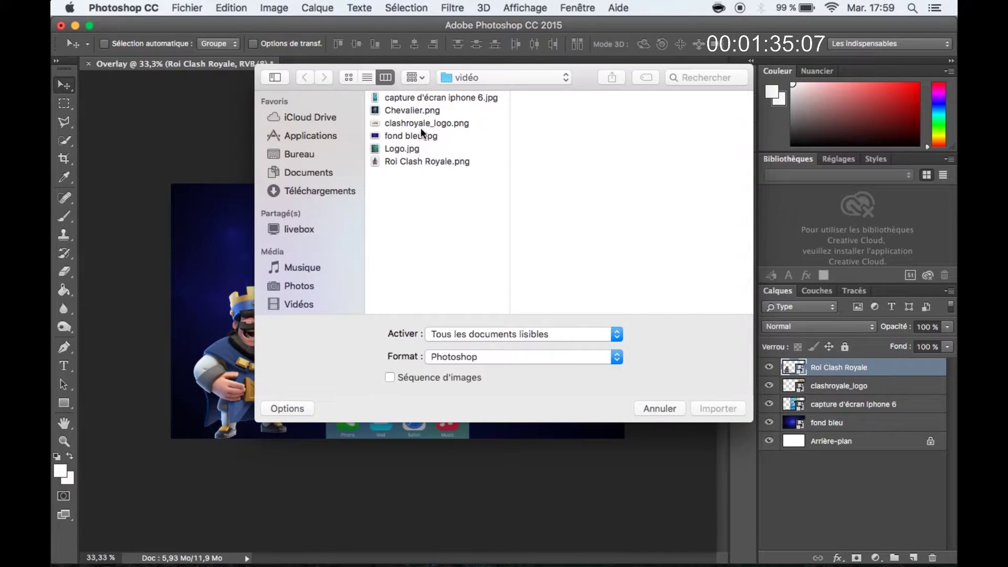
click(419, 112)
click(714, 409)
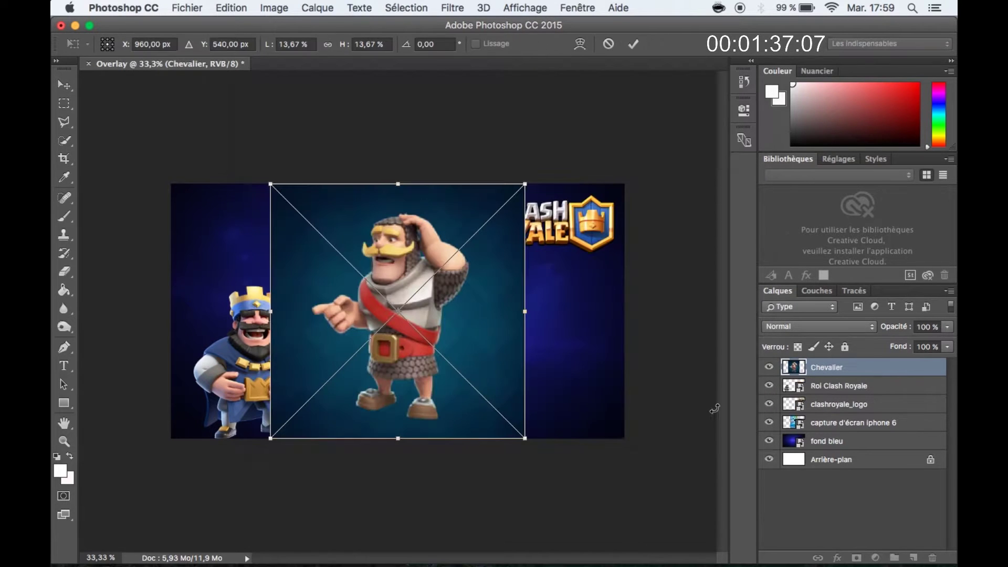
drag(270, 186, 341, 253)
drag(419, 301, 541, 310)
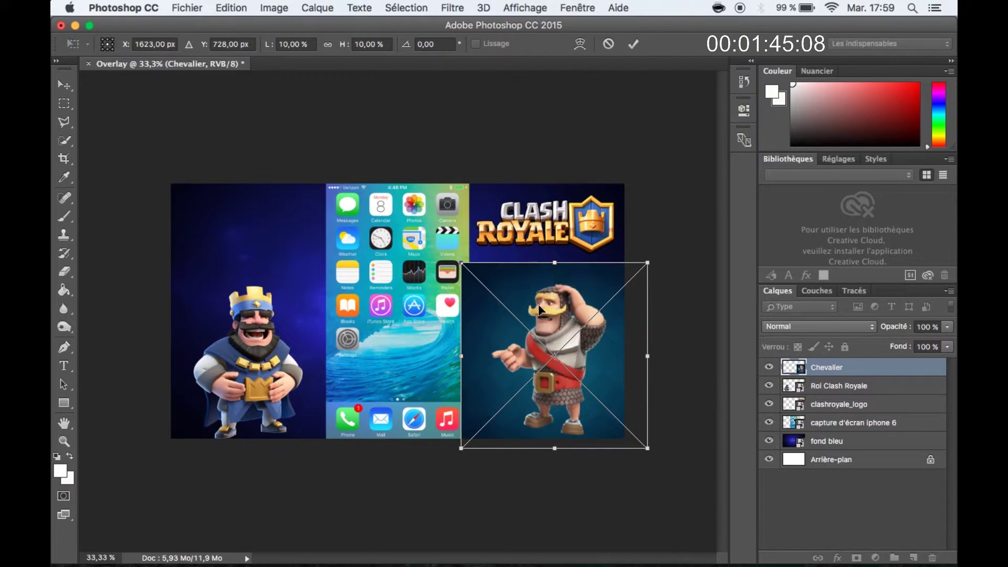
key(Return)
Select the knight's whole figure with a 28 px Quick Selection brush, subtracting the background between his feet
scroll(543, 270, up, 5)
scroll(546, 265, right, 5)
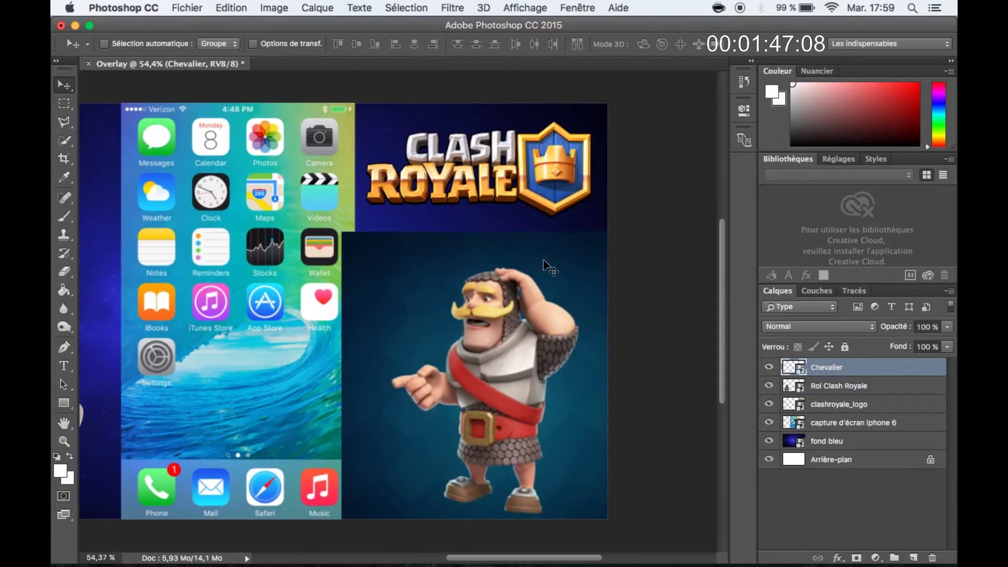
click(67, 137)
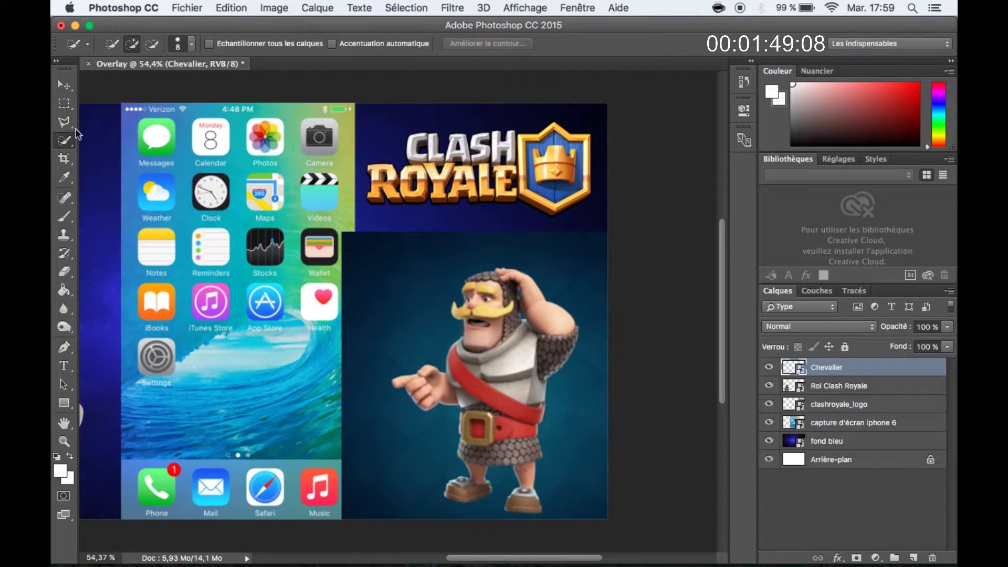
click(192, 44)
drag(139, 82, 134, 83)
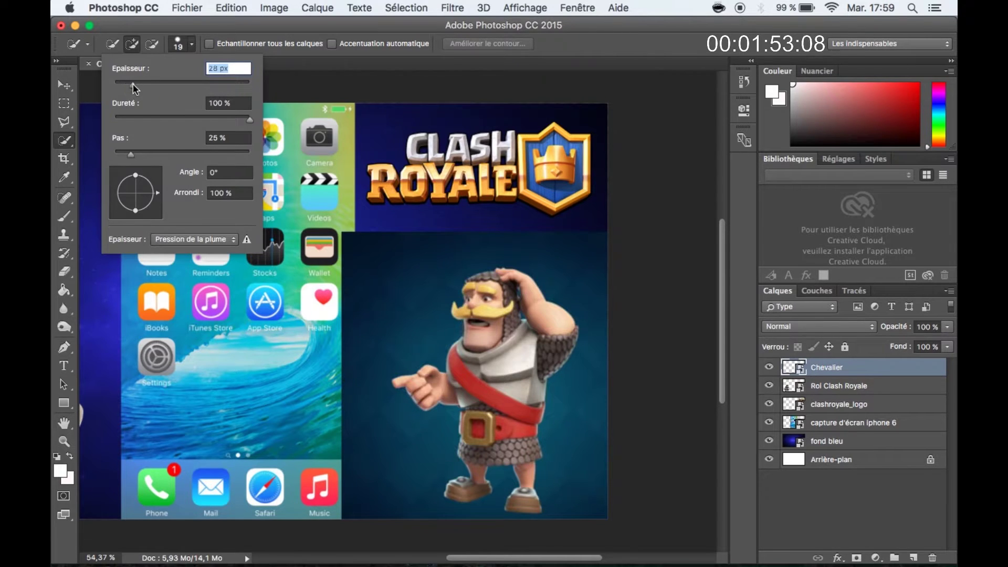
key(Return)
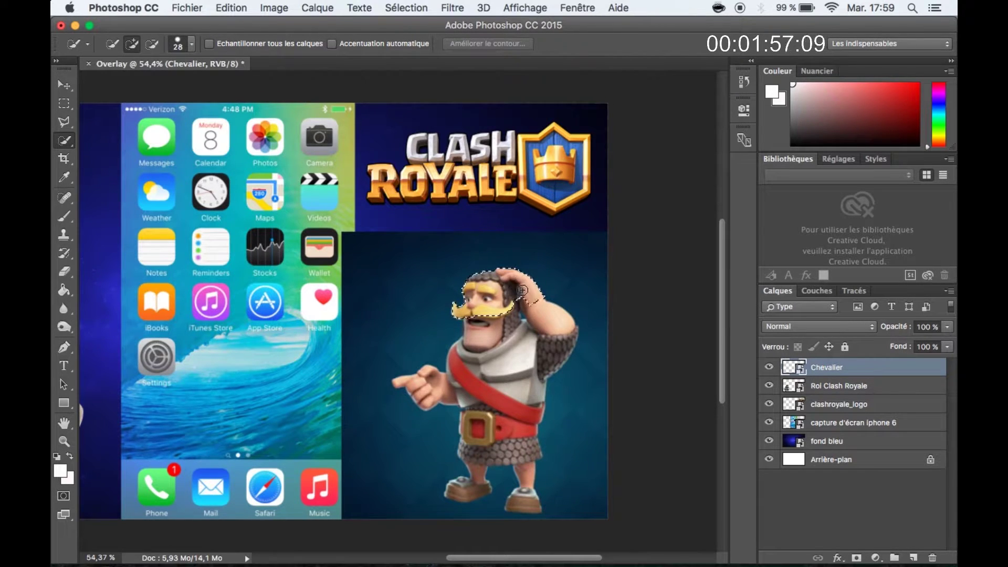
mouse_move(514, 374)
mouse_down()
mouse_move(446, 389)
mouse_move(479, 428)
mouse_up()
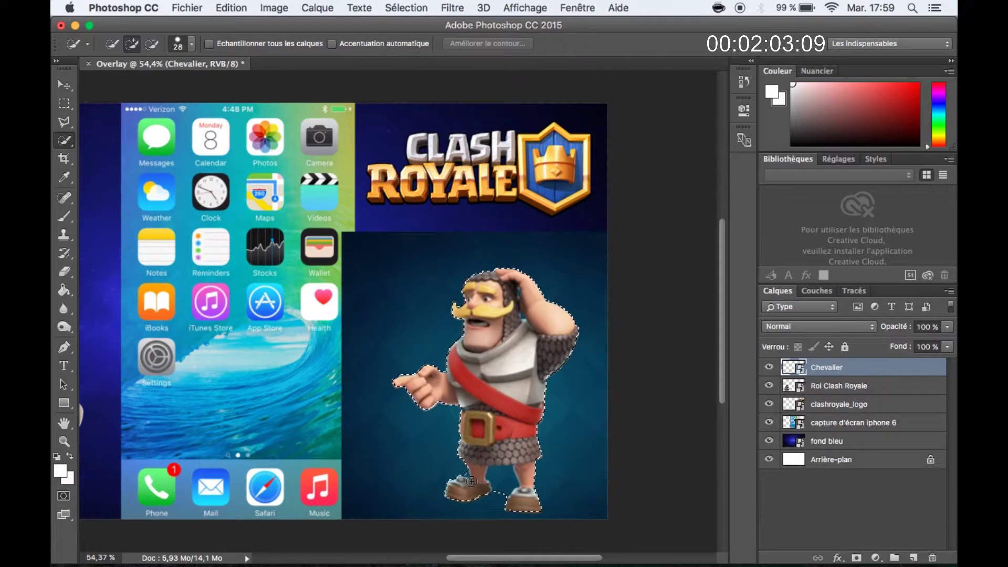
drag(474, 485, 475, 483)
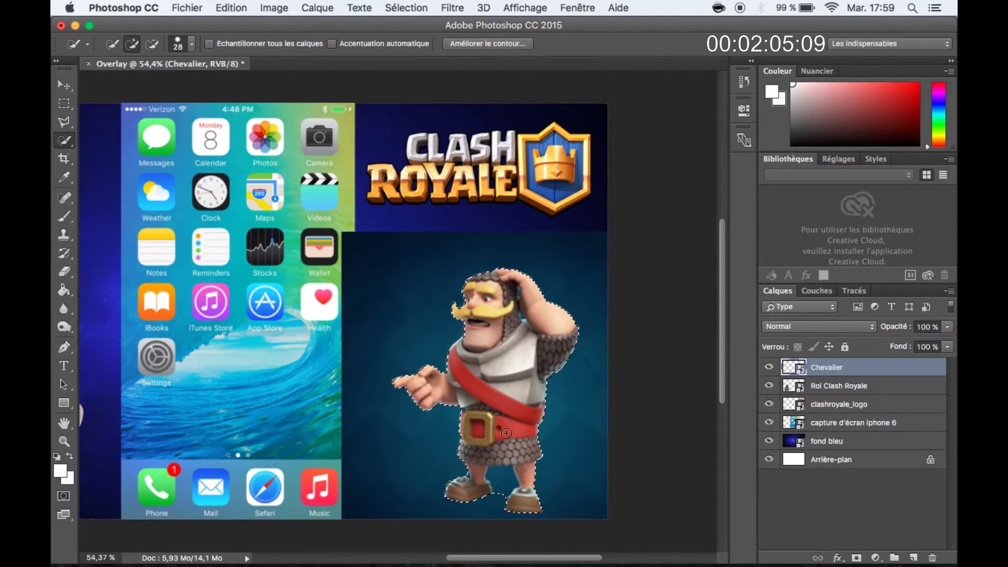
key(alt)
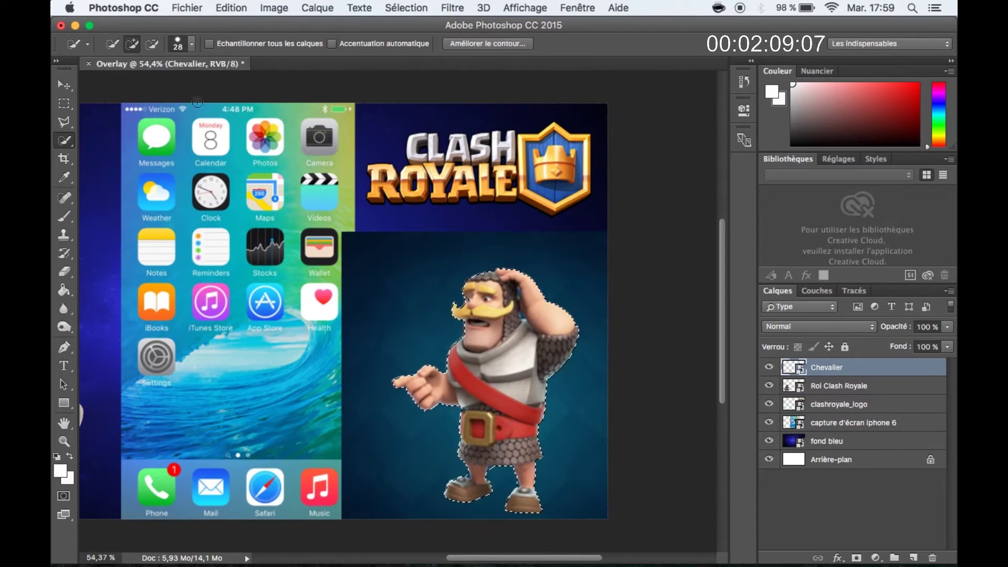
Subtract the gap beside the knight's raised arm with a 9 px brush, and mask the Chevalier layer with the selection
click(191, 45)
drag(128, 87, 123, 89)
key(Return)
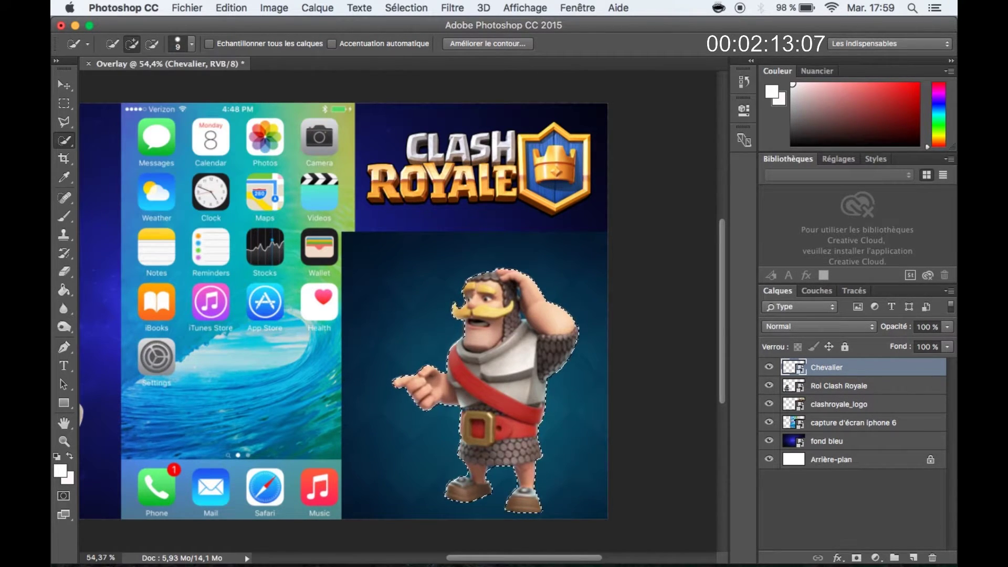
key(alt)
key(alt)
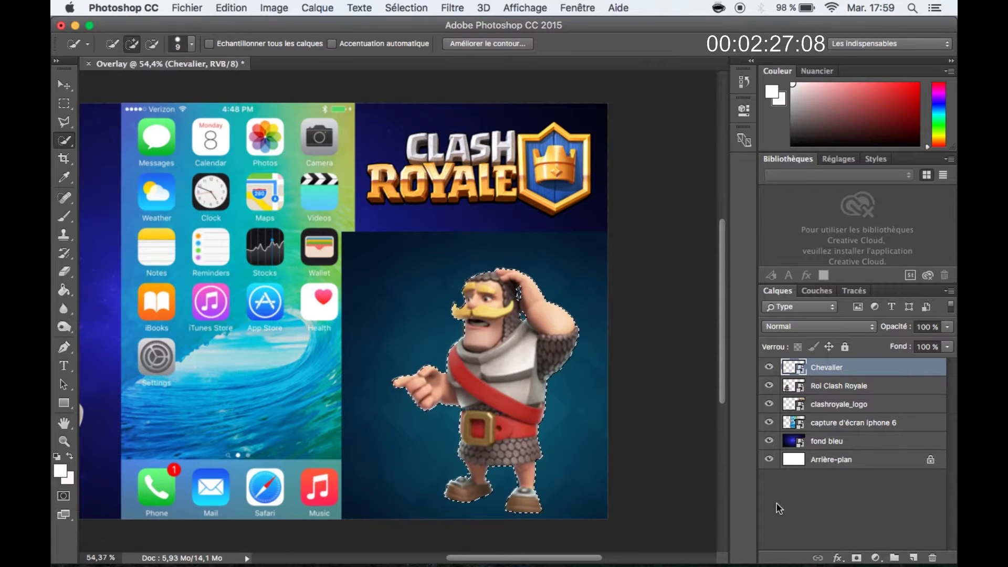
click(857, 557)
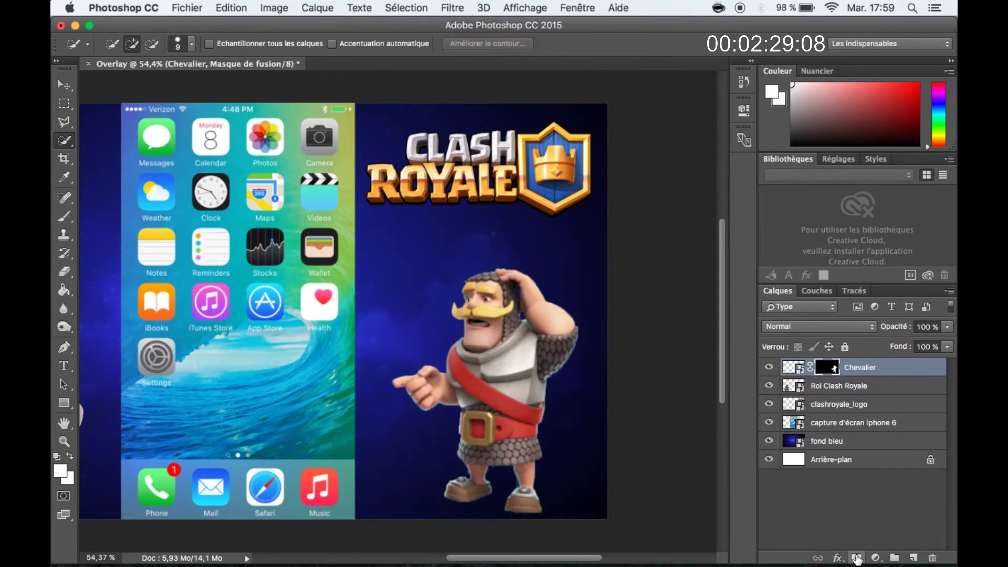
scroll(437, 238, down, 3)
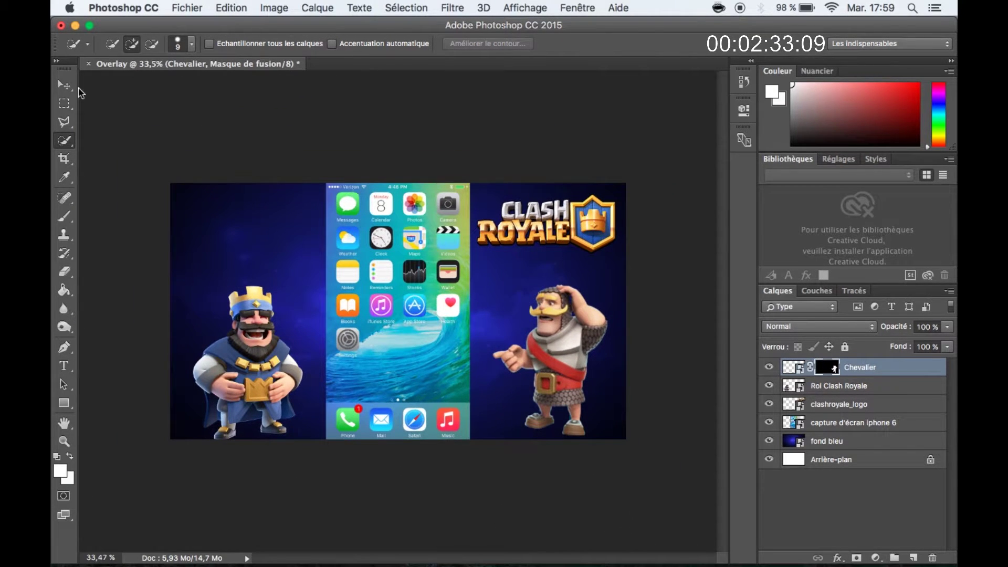
Embed Logo.jpg, scale it down proportionally and place it above the king, beside the phone screenshot
click(65, 85)
click(231, 7)
mouse_move(187, 8)
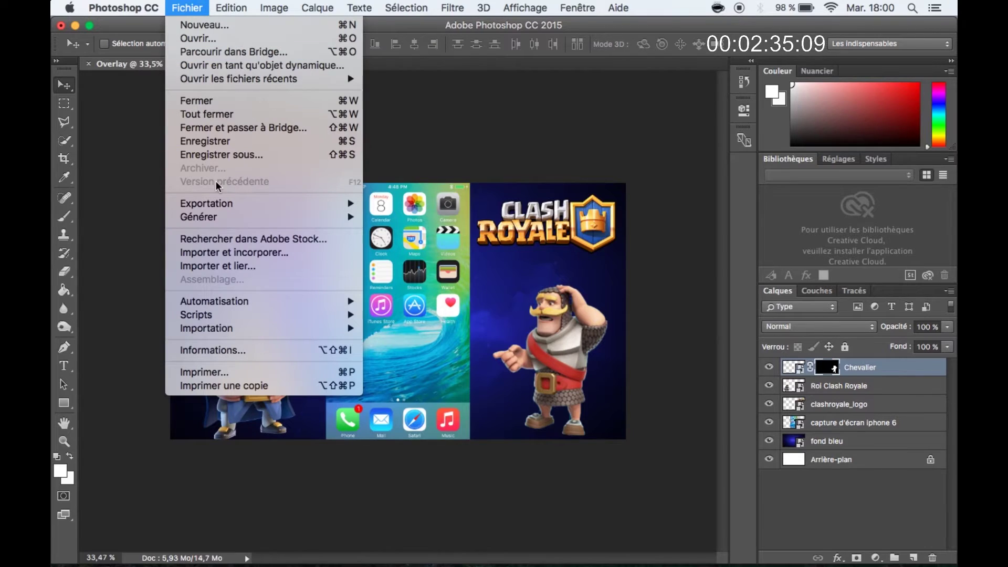
click(221, 253)
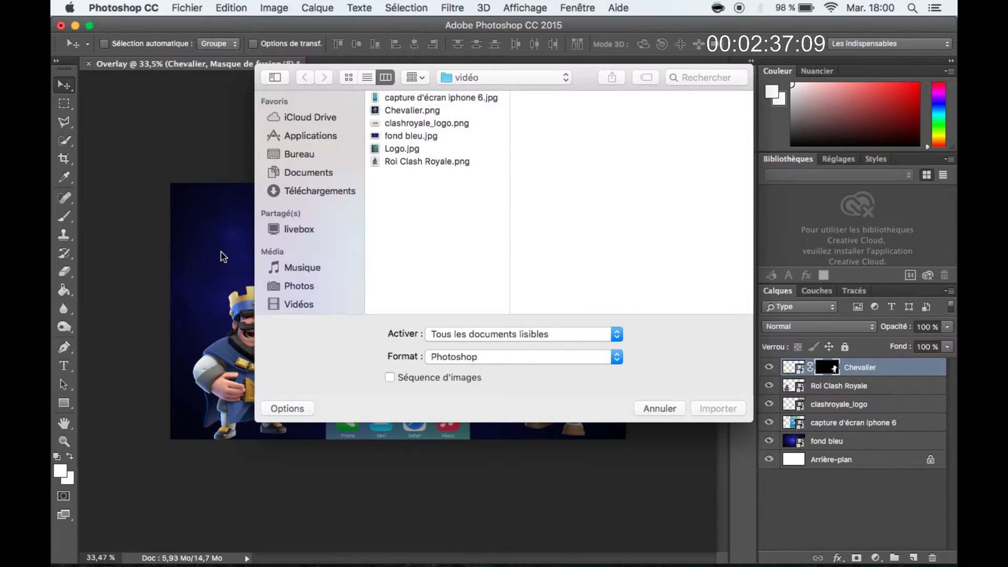
click(389, 151)
click(708, 410)
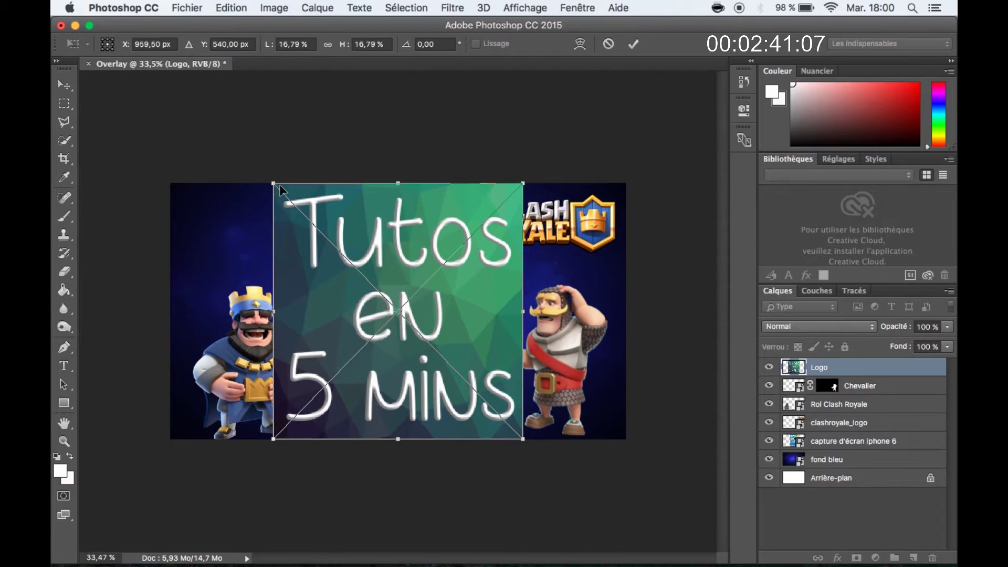
drag(280, 184, 425, 348)
drag(460, 390, 240, 232)
key(Return)
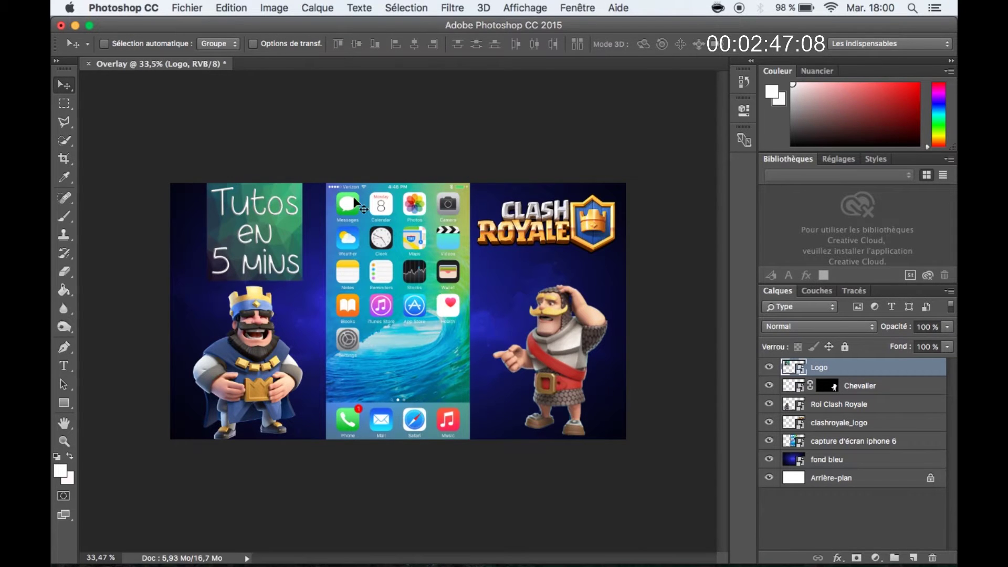
Scale the Logo layer down to 5.05% and position it just above the king's crown, clear of the canvas's upper edge
key(ctrl+t)
drag(208, 183, 244, 209)
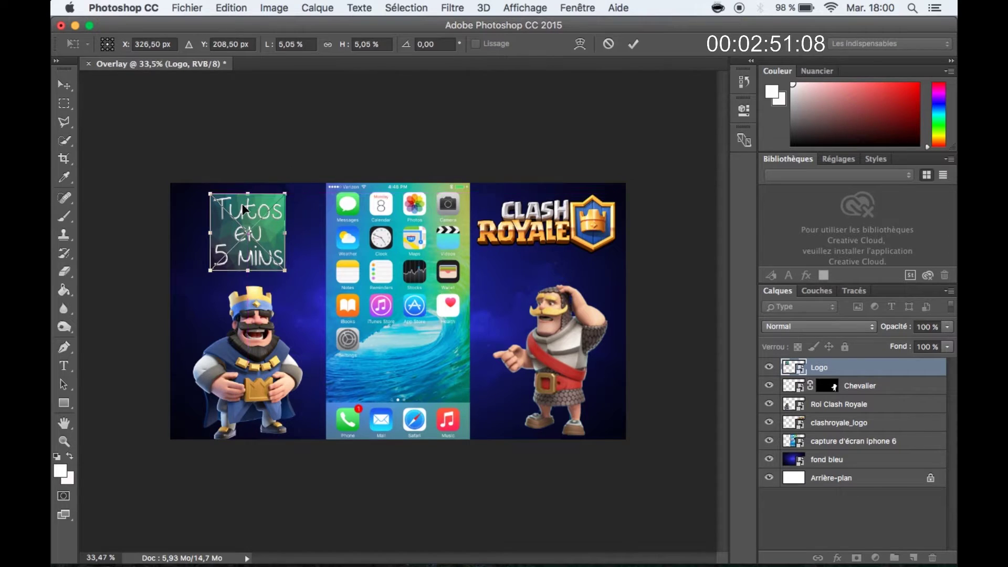
key(Return)
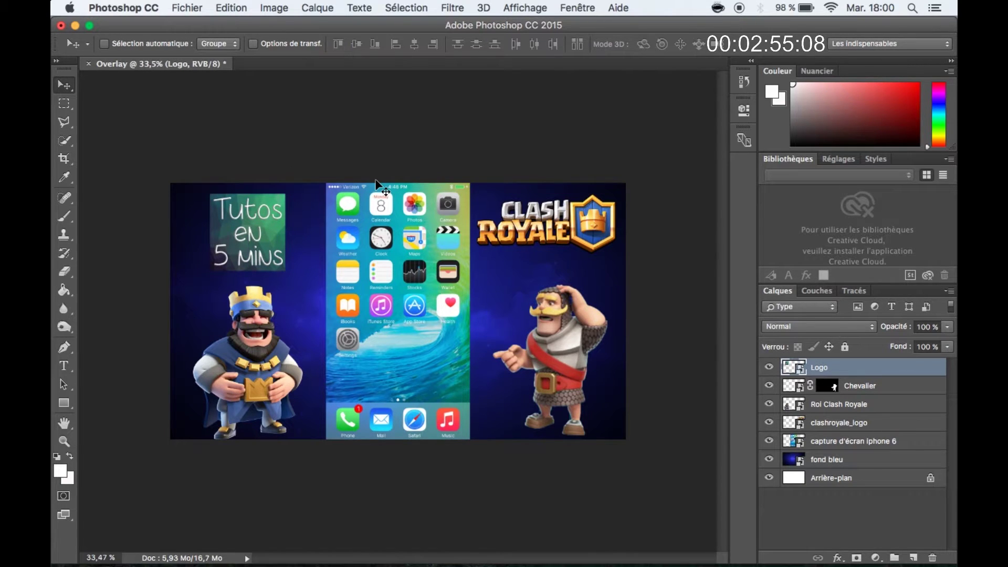
Select a narrow full-height strip along the phone screenshot's left edge, rasterize the Logo layer and fill the strip with white
click(65, 104)
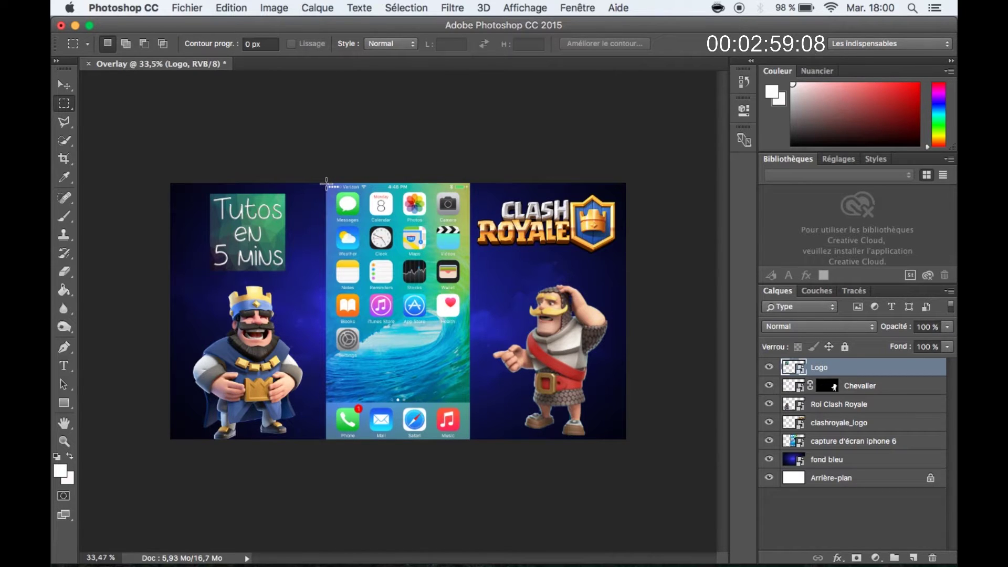
drag(326, 183, 319, 440)
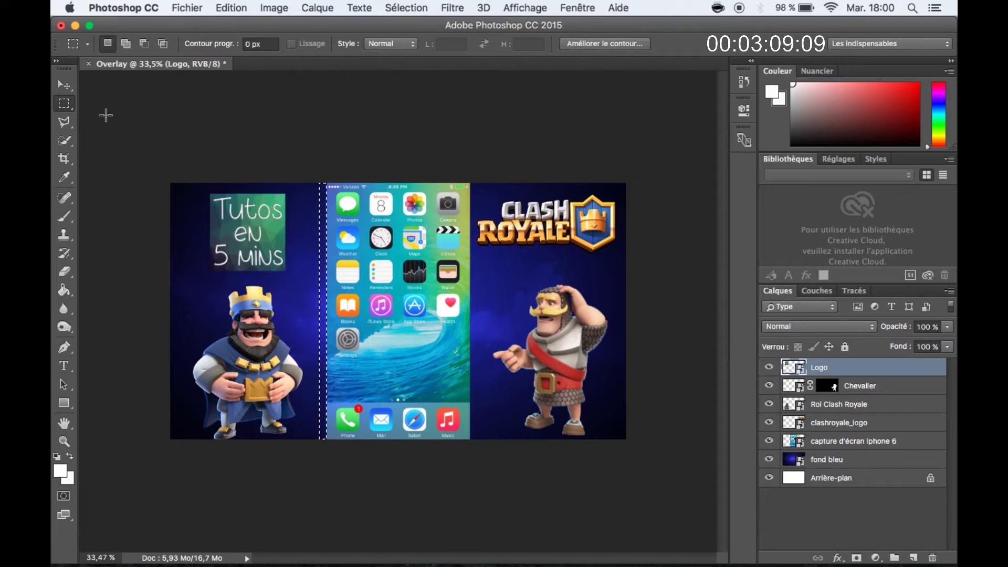
click(65, 289)
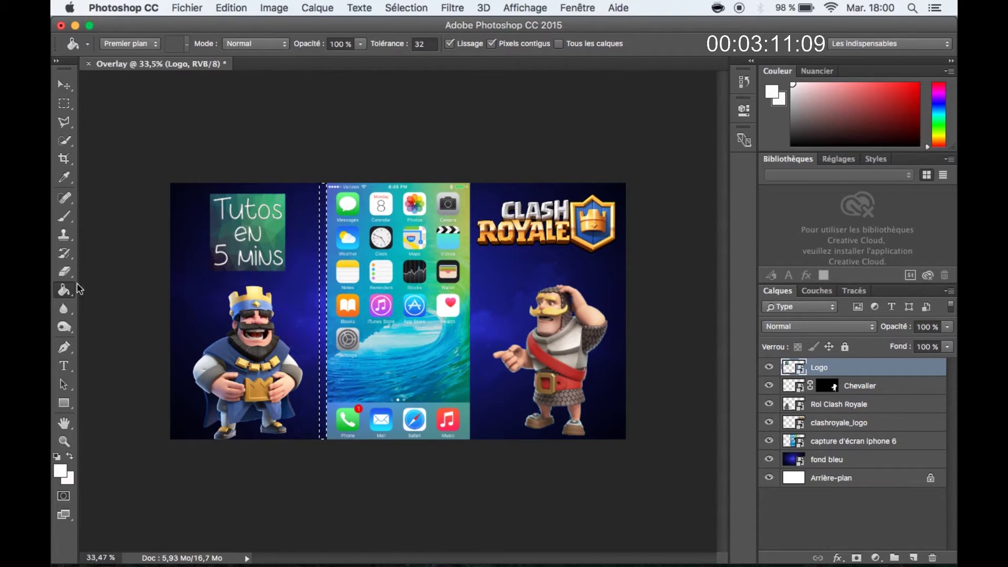
click(323, 282)
key(Return)
click(324, 286)
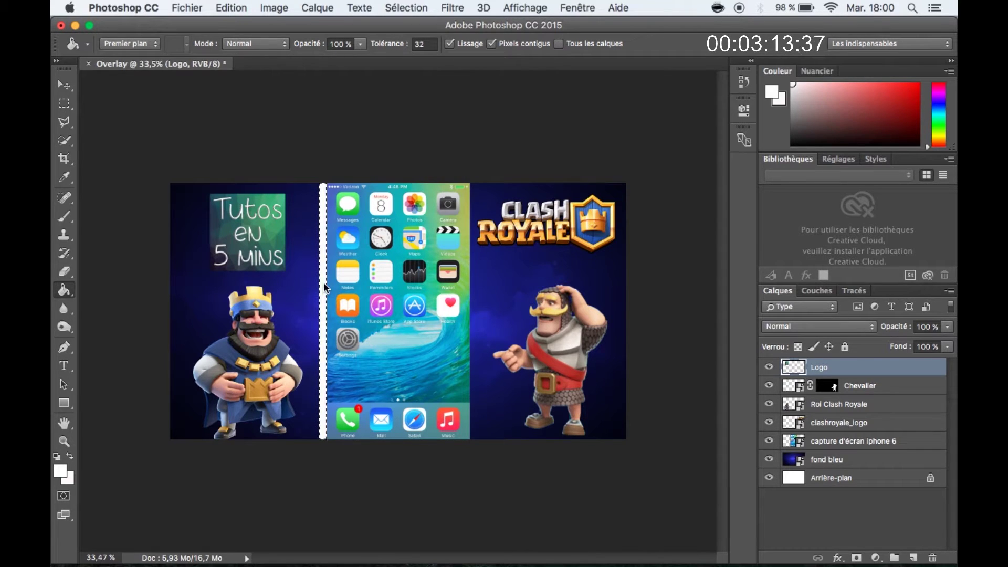
Fill a matching full-height strip along the phone screenshot's right edge with white on the Logo layer, and deselect it
click(65, 104)
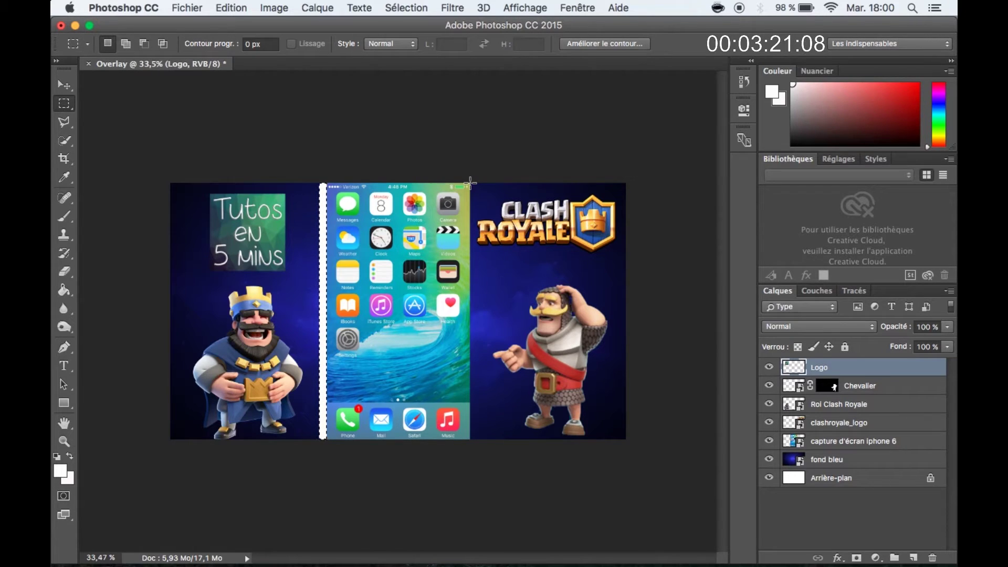
drag(471, 183, 475, 439)
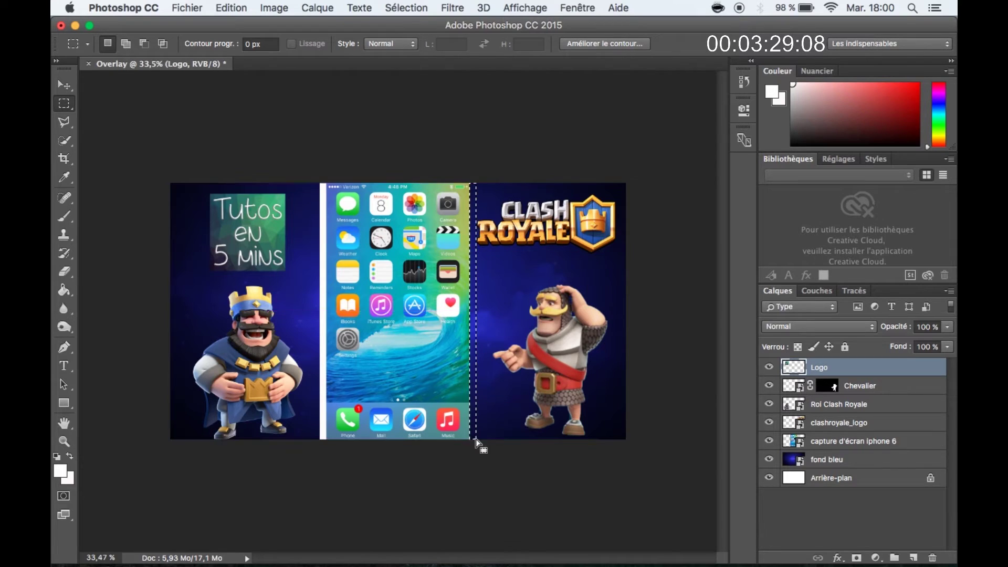
click(65, 289)
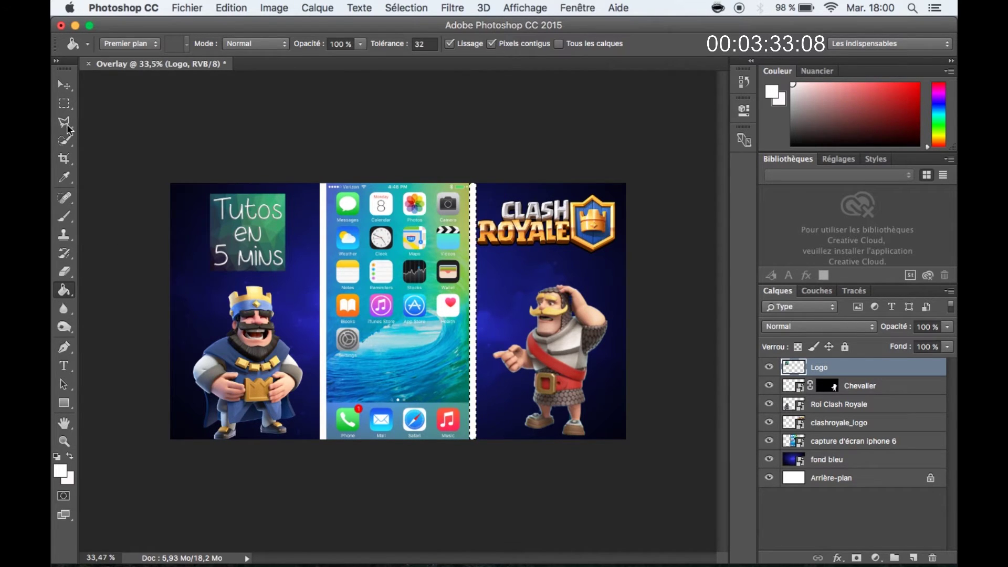
click(64, 103)
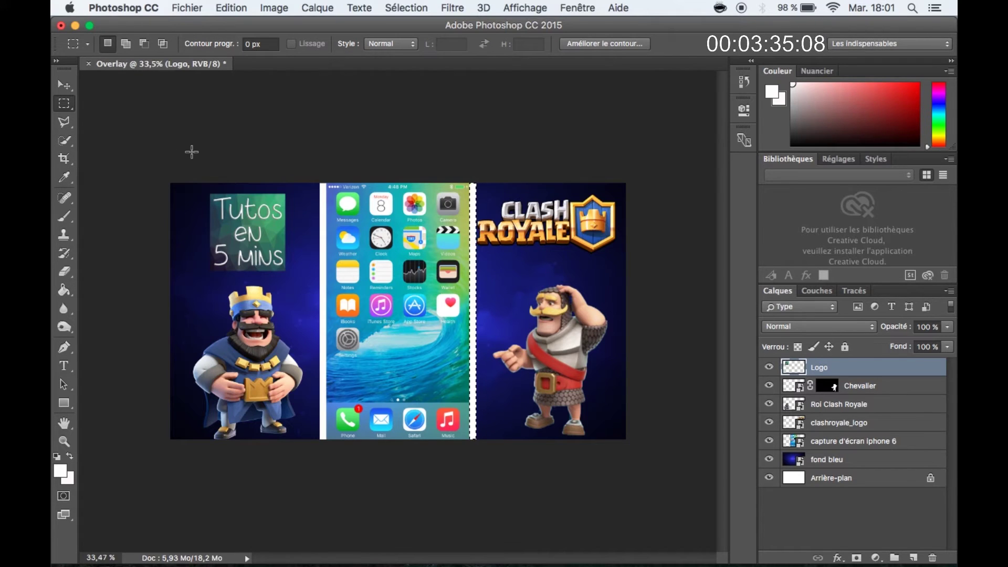
click(192, 150)
Move the clashroyale_logo layer slightly right, away from the white strip and against the canvas's right edge
click(65, 91)
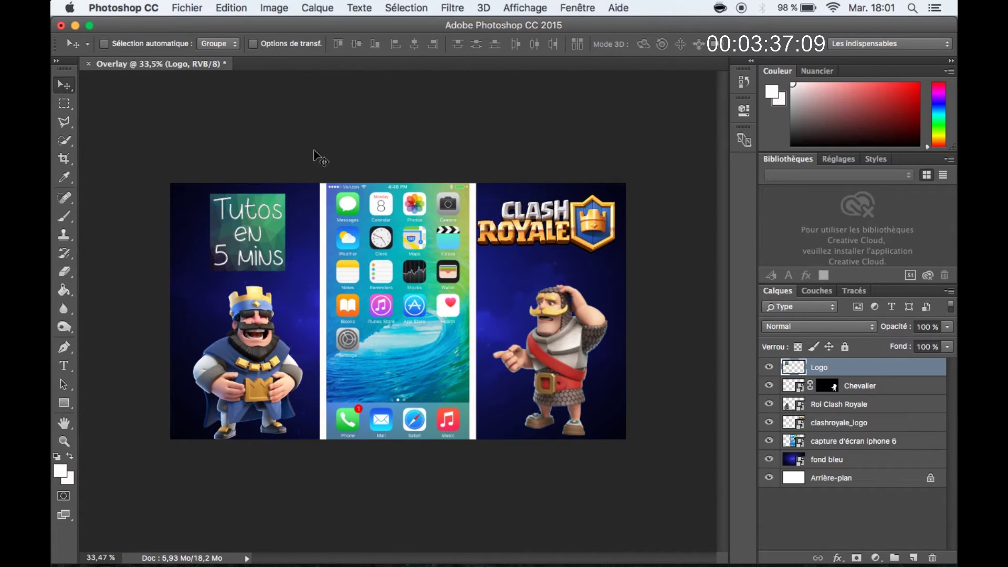
click(838, 420)
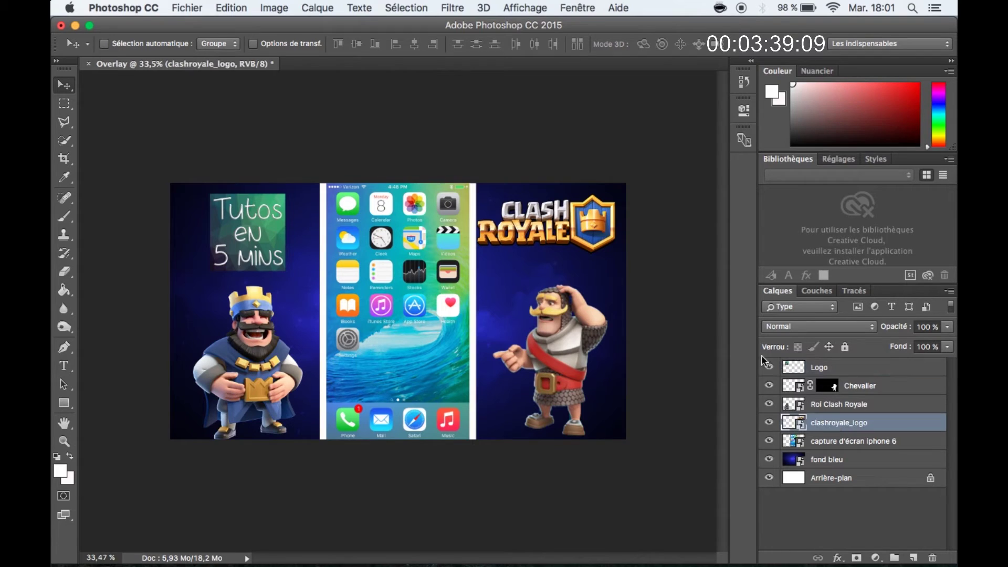
drag(544, 232, 551, 233)
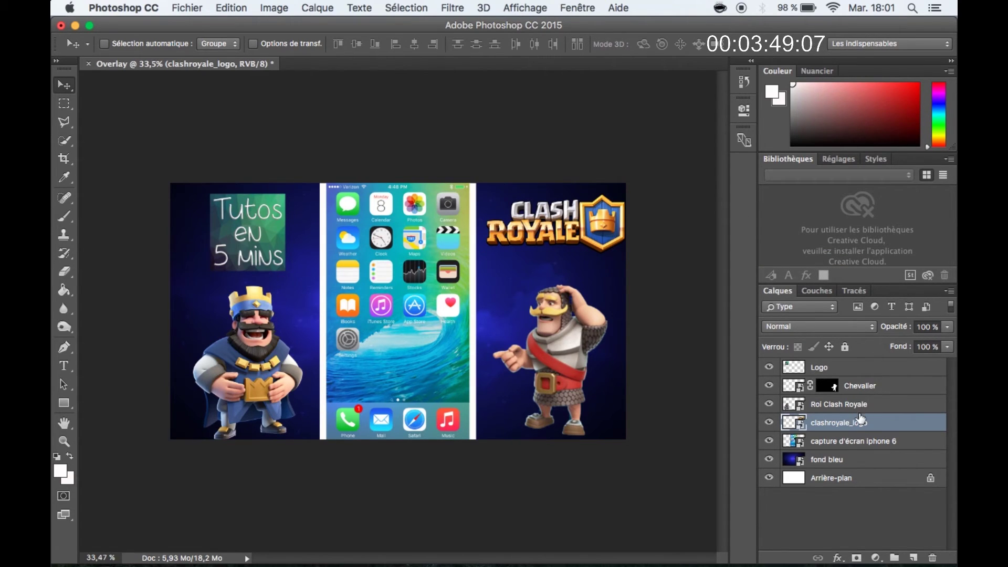
Delete the capture d'écran iphone 6 layer from between the white strips
click(862, 441)
key(Delete)
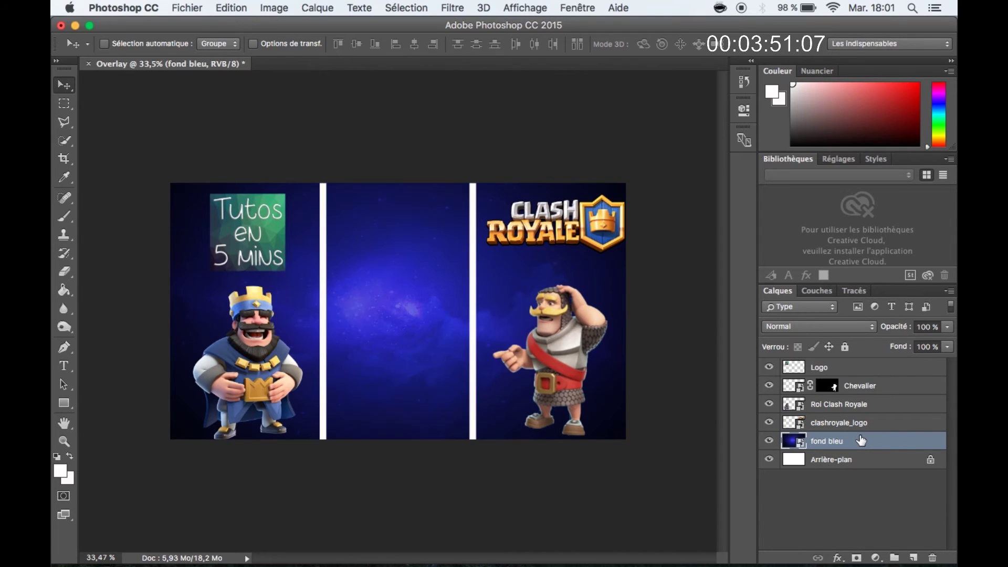